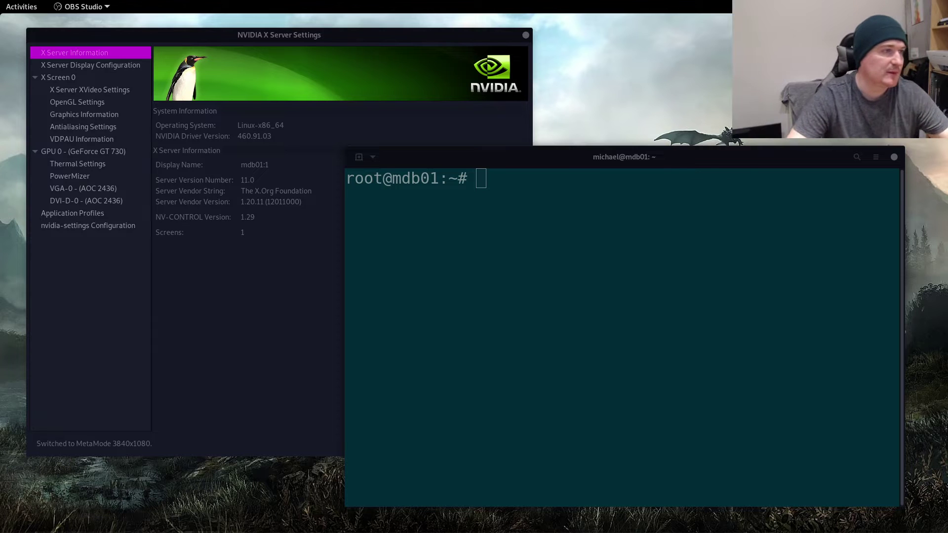
Raise the NVIDIA X Server Settings window above the root terminal
{"action": "left_click", "coordinate": [293, 40]}
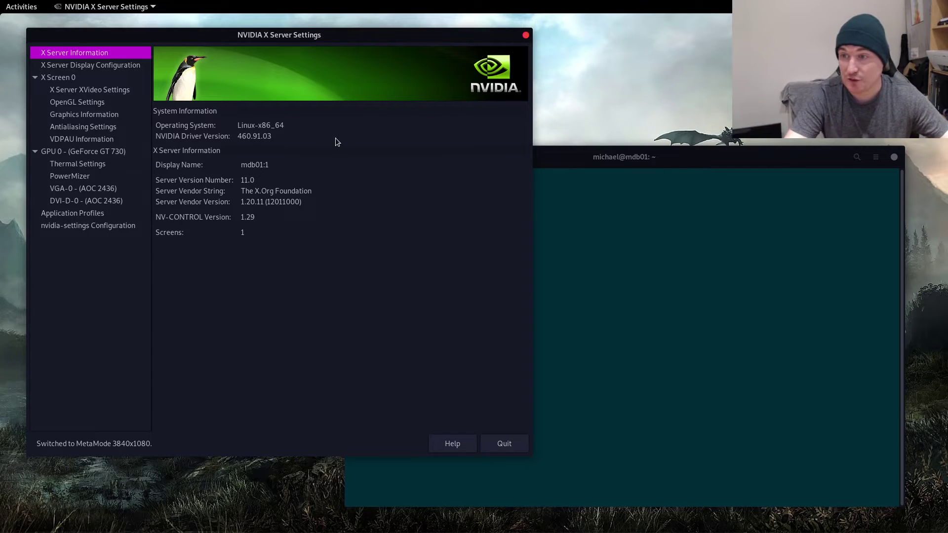
Enable Force Full Composition Pipeline on both the DVI-D-0 and VGA-0 AOC 2436 monitors
{"action": "left_click", "coordinate": [74, 65]}
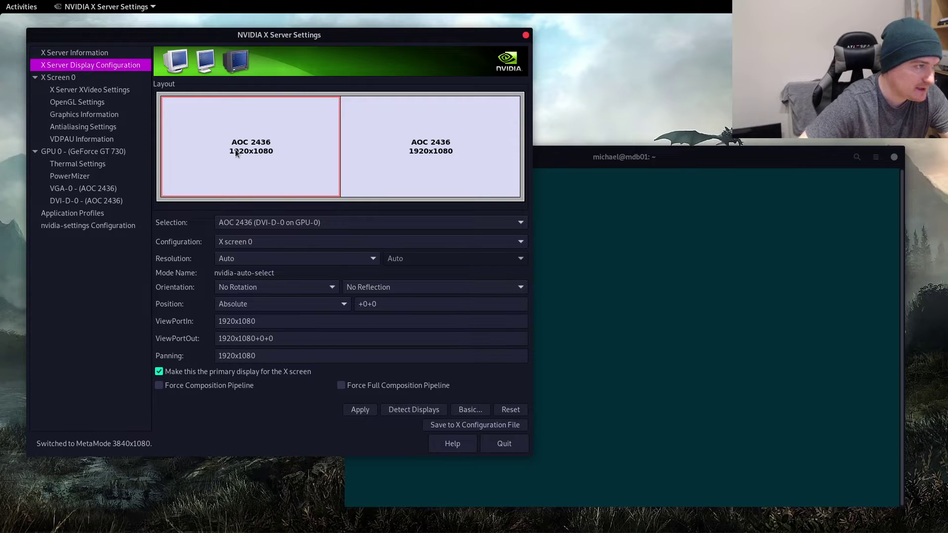
{"action": "left_click", "coordinate": [342, 386]}
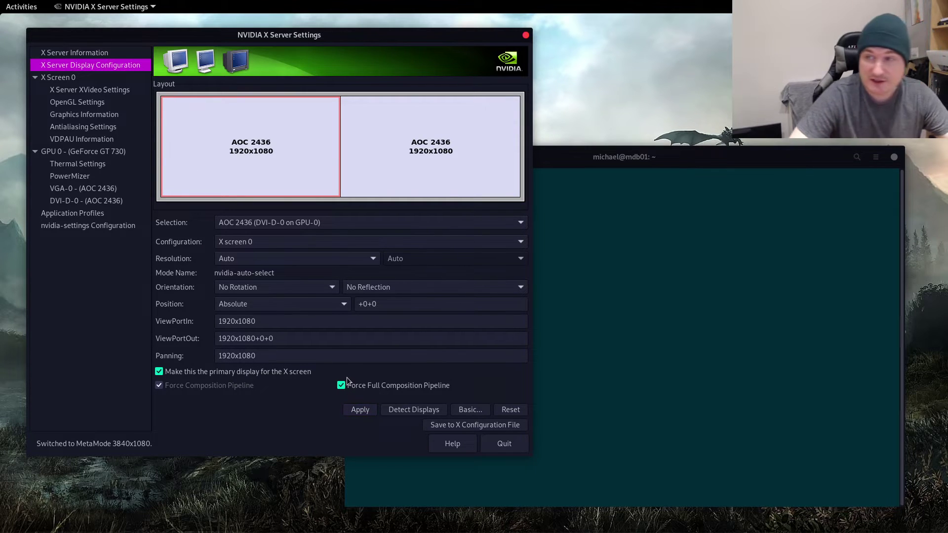
{"action": "left_click", "coordinate": [441, 126]}
{"action": "left_click", "coordinate": [356, 384]}
{"action": "left_click", "coordinate": [252, 178]}
{"action": "left_click", "coordinate": [452, 179]}
{"action": "left_click", "coordinate": [280, 161]}
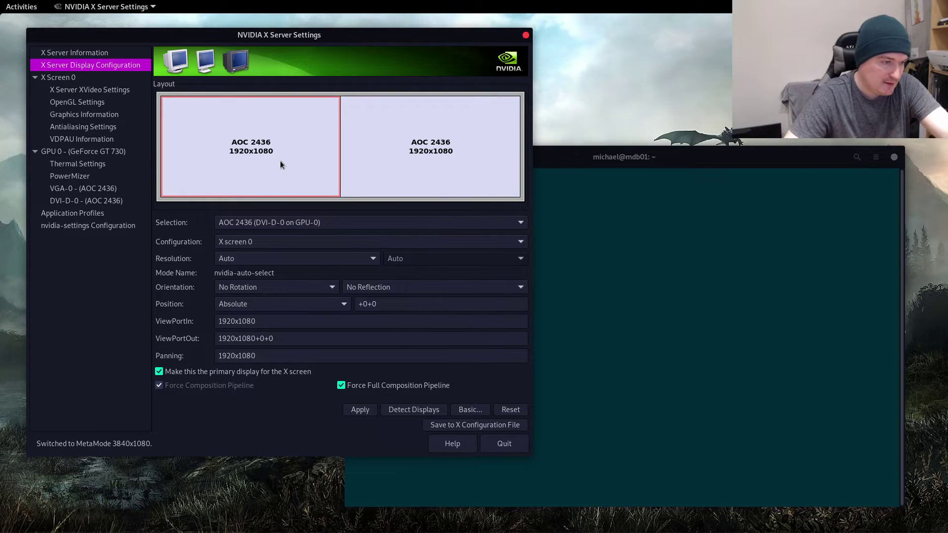
Apply the 3840x1080 MetaMode and keep the new display mode
{"action": "left_click", "coordinate": [360, 410]}
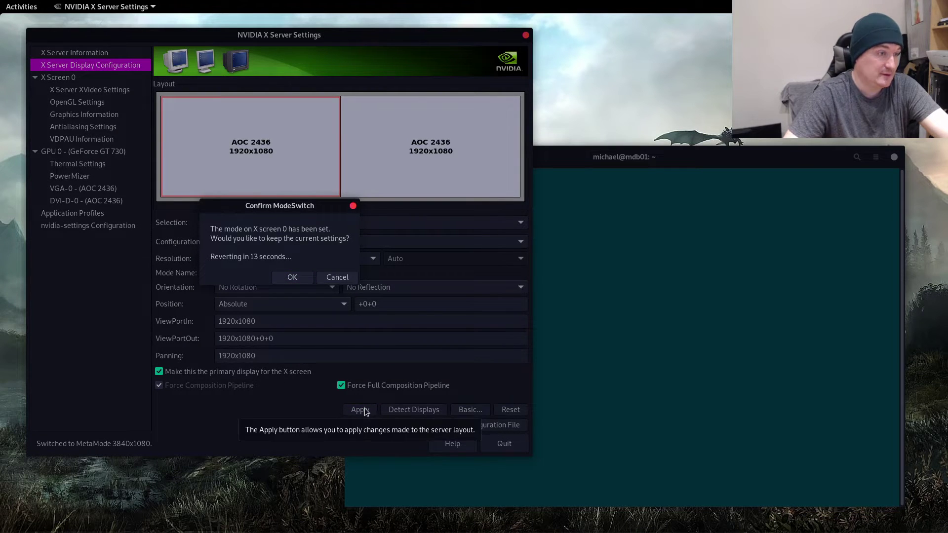
{"action": "left_click", "coordinate": [291, 278]}
{"action": "left_click", "coordinate": [400, 167]}
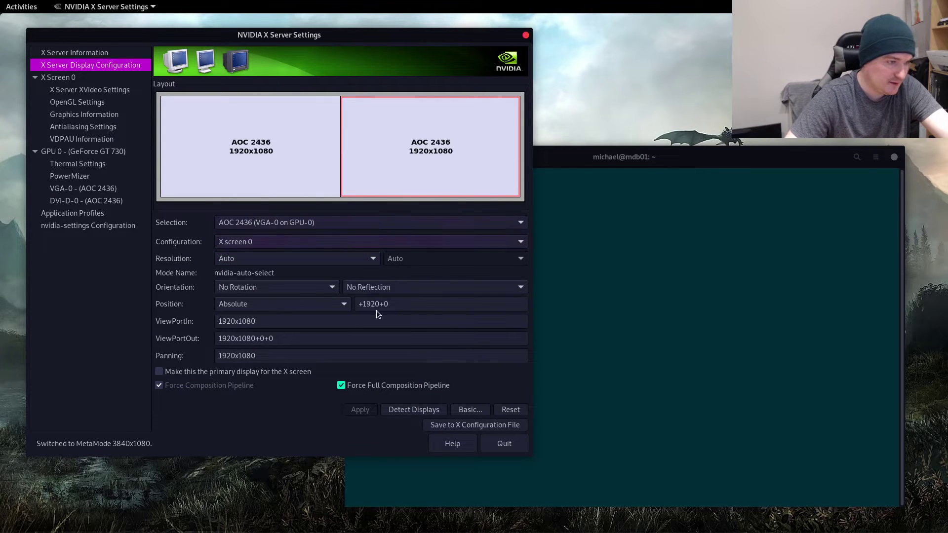
{"action": "left_click", "coordinate": [274, 164]}
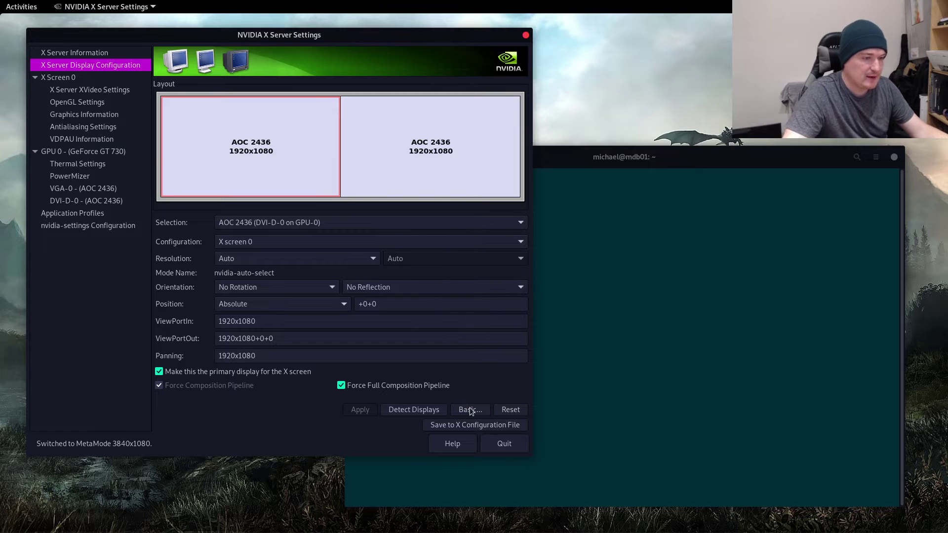
Attempt saving to /etc/X11/xorg.conf, which fails as unwritable, then switch to the root terminal
{"action": "left_click", "coordinate": [476, 425]}
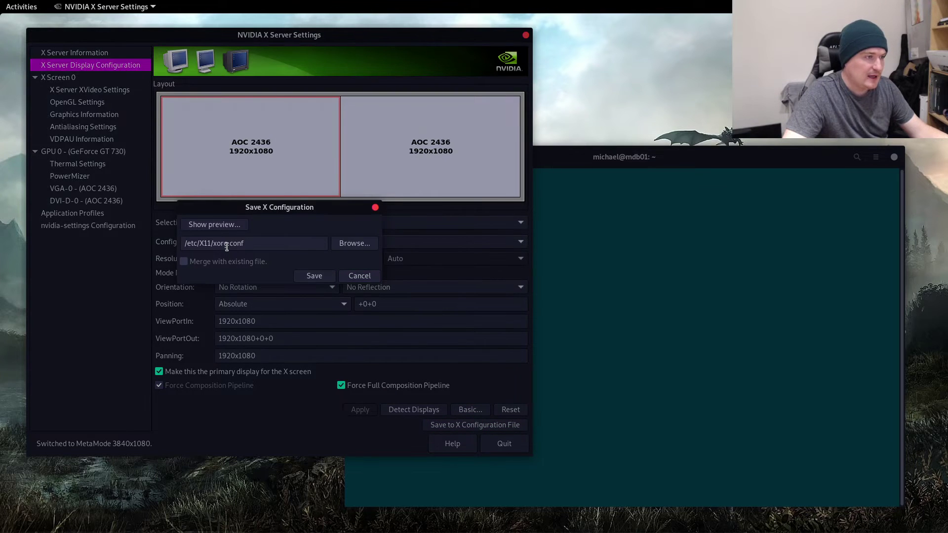
{"action": "left_click", "coordinate": [307, 279]}
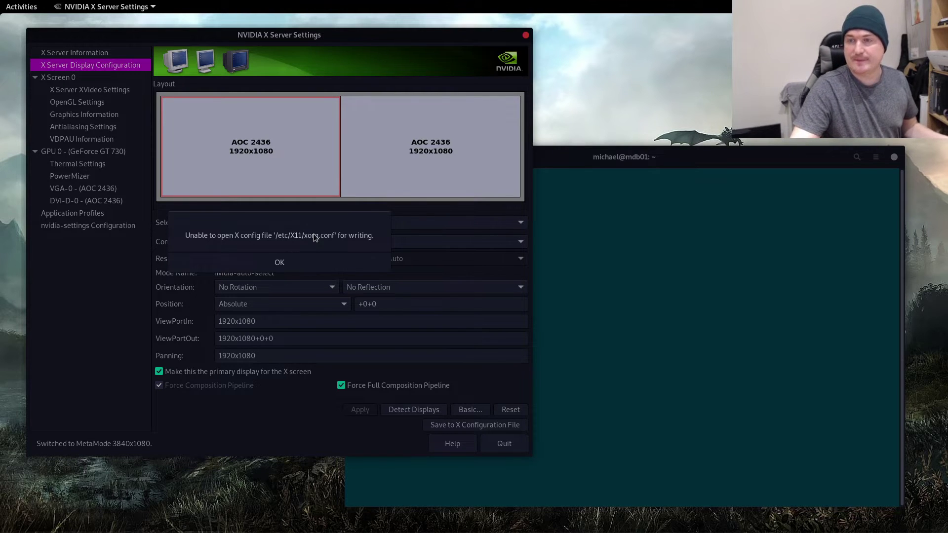
{"action": "left_click", "coordinate": [675, 301]}
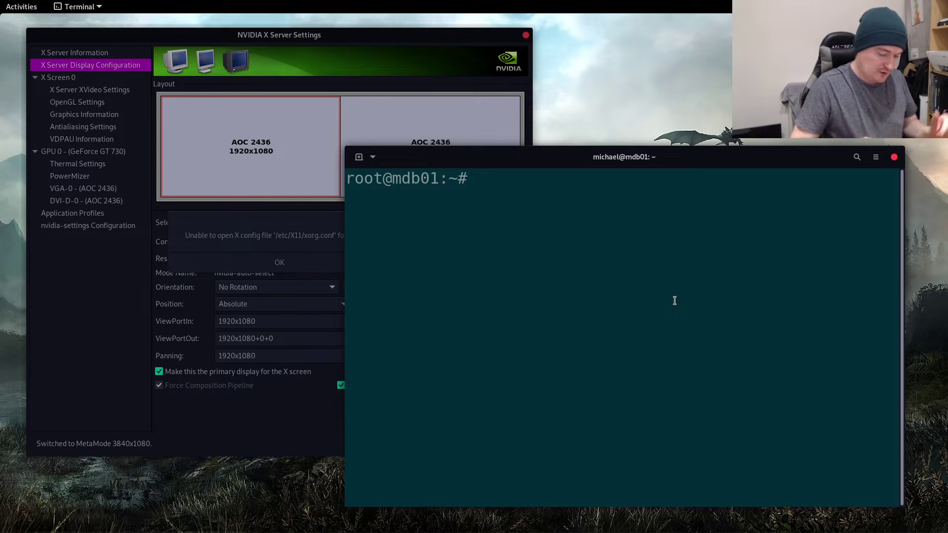
Run nvidia-settings as root via tab completion; it fails with connection refused, control display undefined
{"action": "type", "text": "n"}
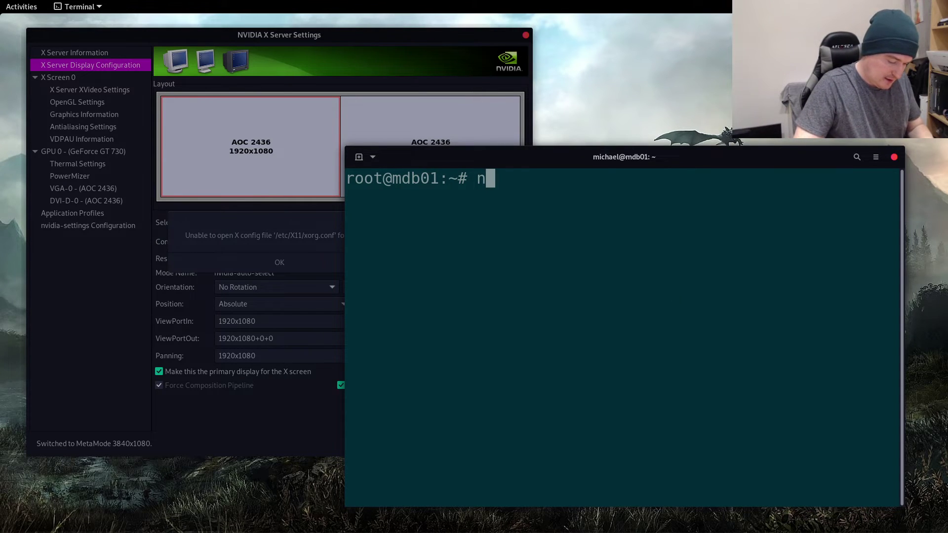
{"action": "type", "text": "vidia-"}
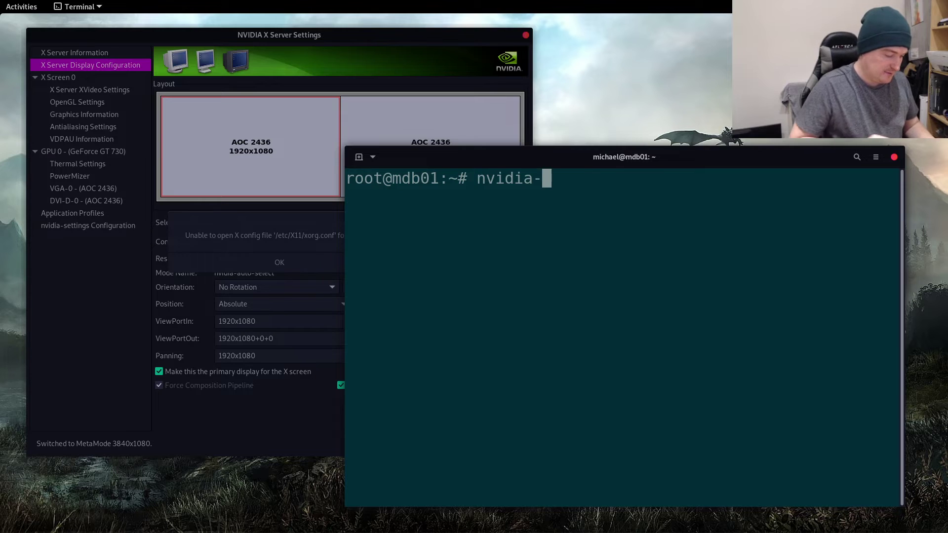
{"action": "key", "text": "Tab"}
{"action": "key", "text": "Tab"}
{"action": "type", "text": "se"}
{"action": "key", "text": "Tab"}
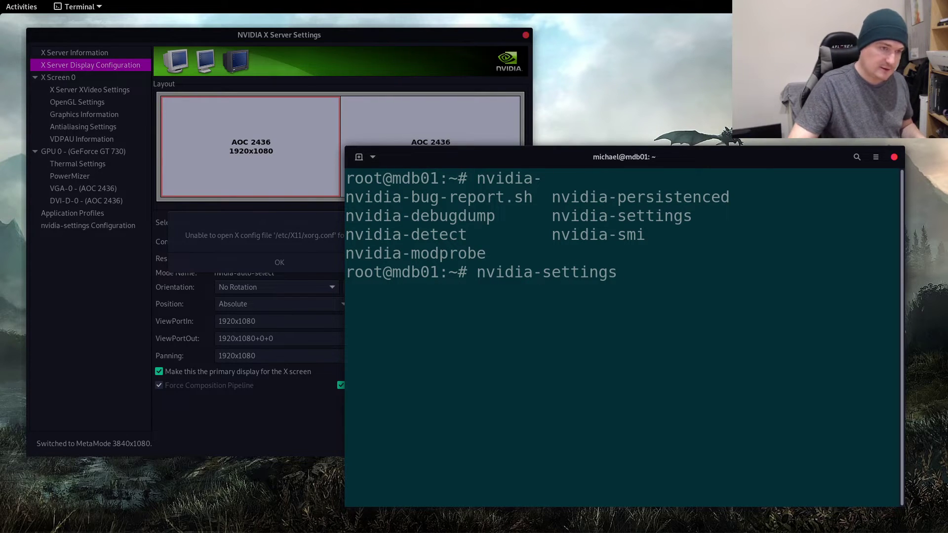
{"action": "key", "text": "Return"}
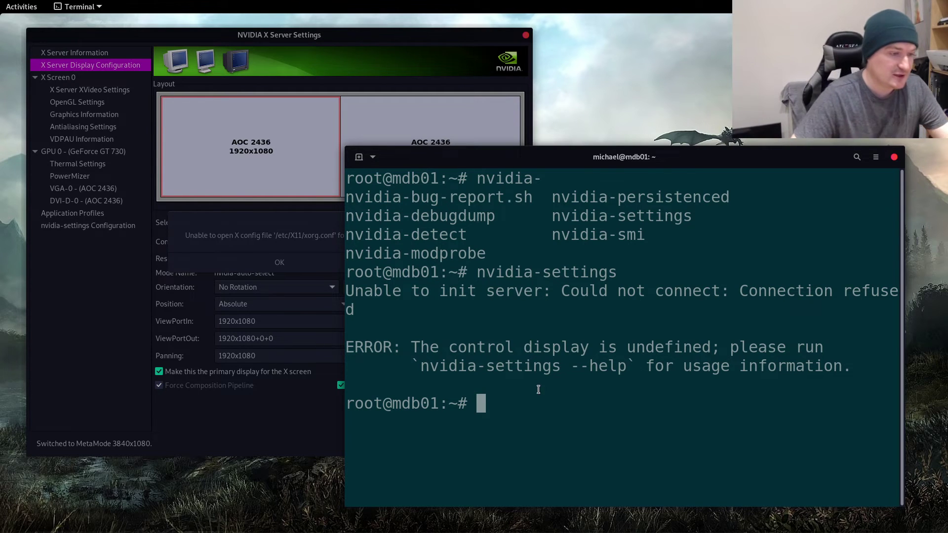
Return to NVIDIA X Server Settings and dismiss the xorg.conf write error
{"action": "left_click", "coordinate": [303, 147]}
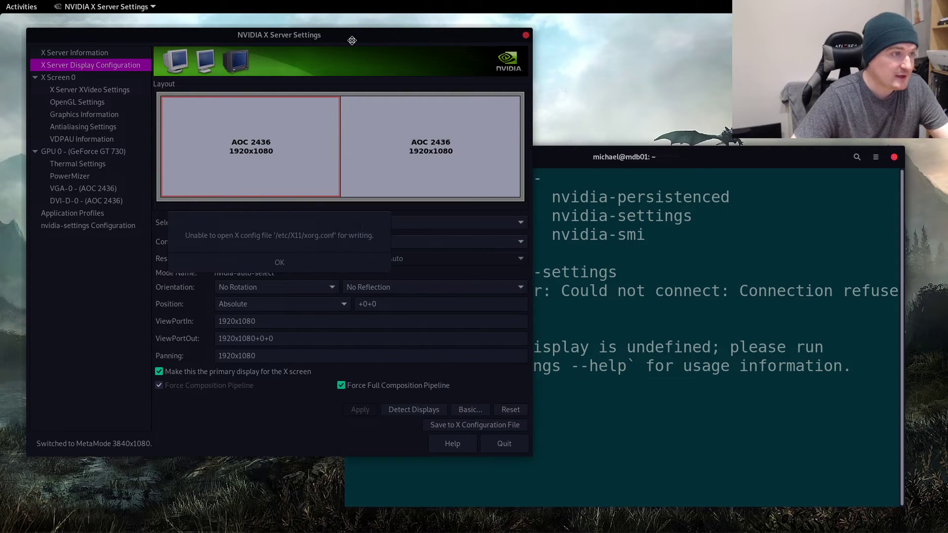
{"action": "left_click", "coordinate": [668, 408]}
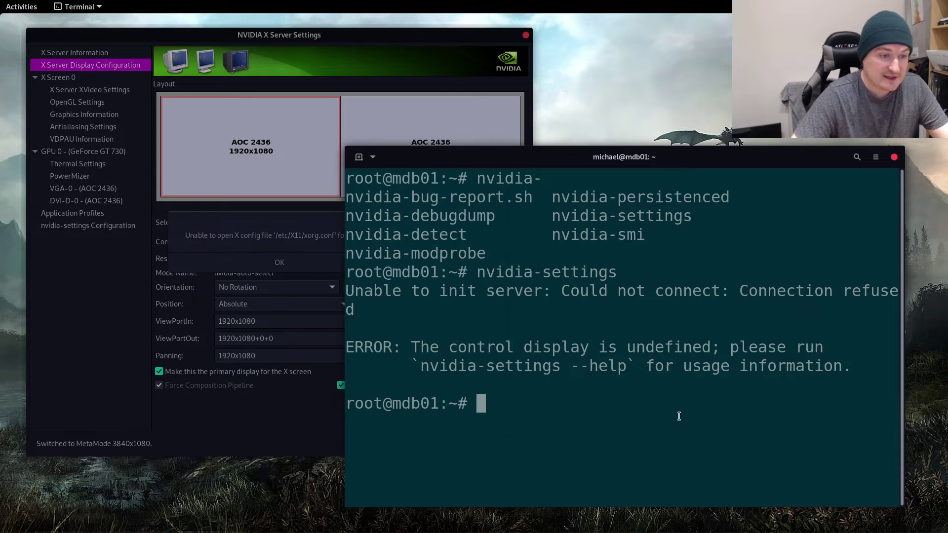
{"action": "left_click", "coordinate": [310, 37]}
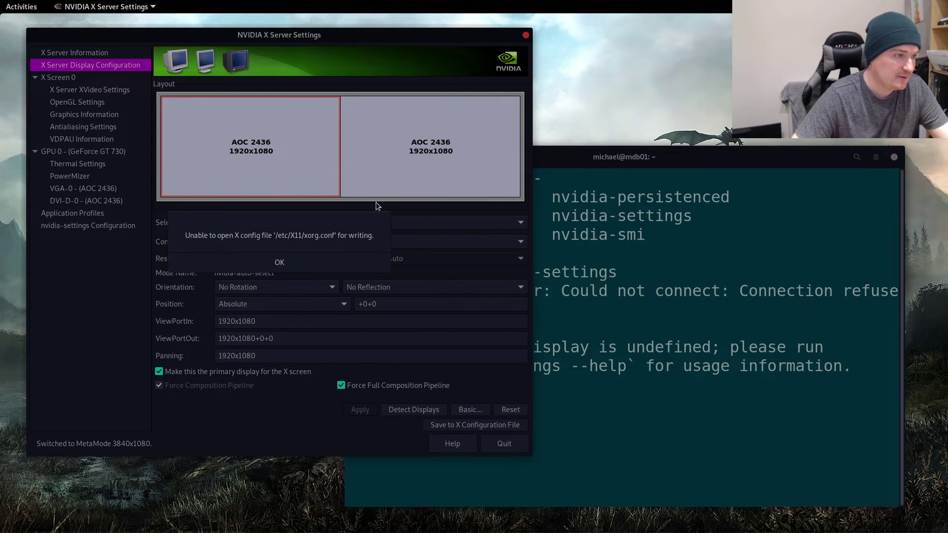
{"action": "left_click", "coordinate": [309, 257]}
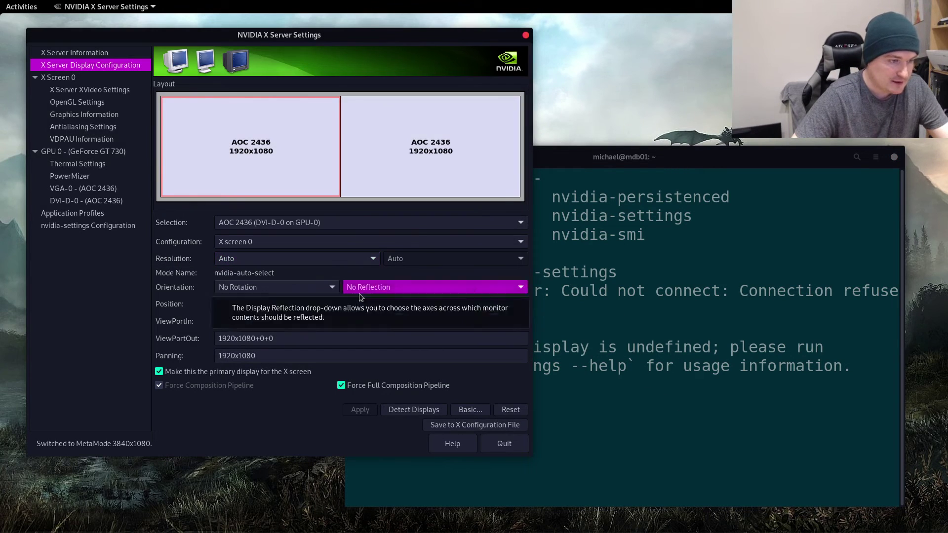
Preview the generated xorg.conf in the Save X Configuration dialog and copy all its text
{"action": "left_click", "coordinate": [452, 428]}
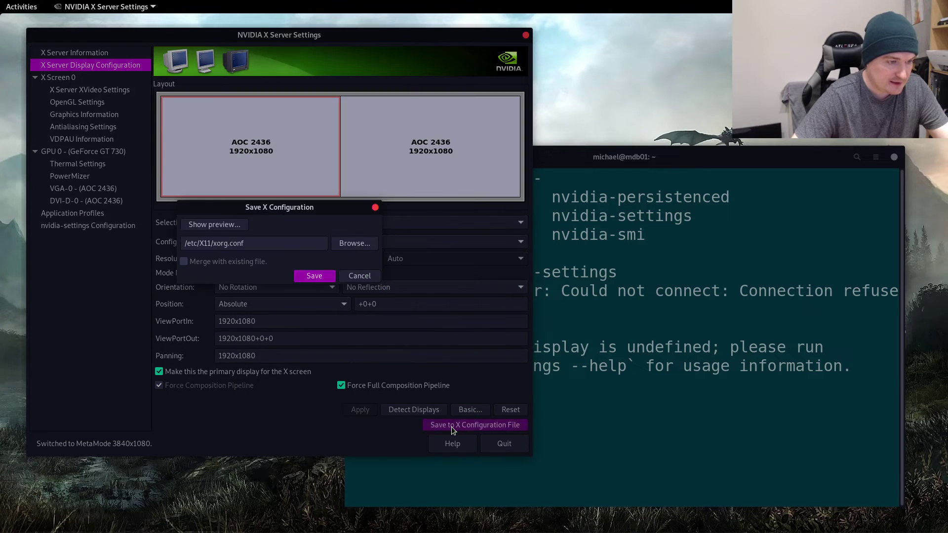
{"action": "left_click", "coordinate": [200, 226]}
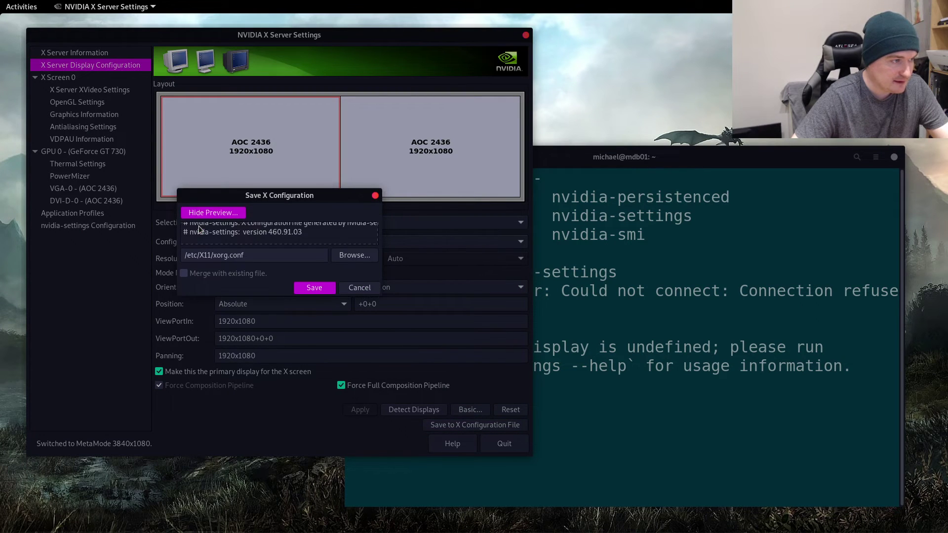
{"action": "scroll", "coordinate": [200, 229], "scroll_direction": "up", "scroll_amount": 1}
{"action": "left_click_drag", "start_coordinate": [181, 231], "coordinate": [311, 344]}
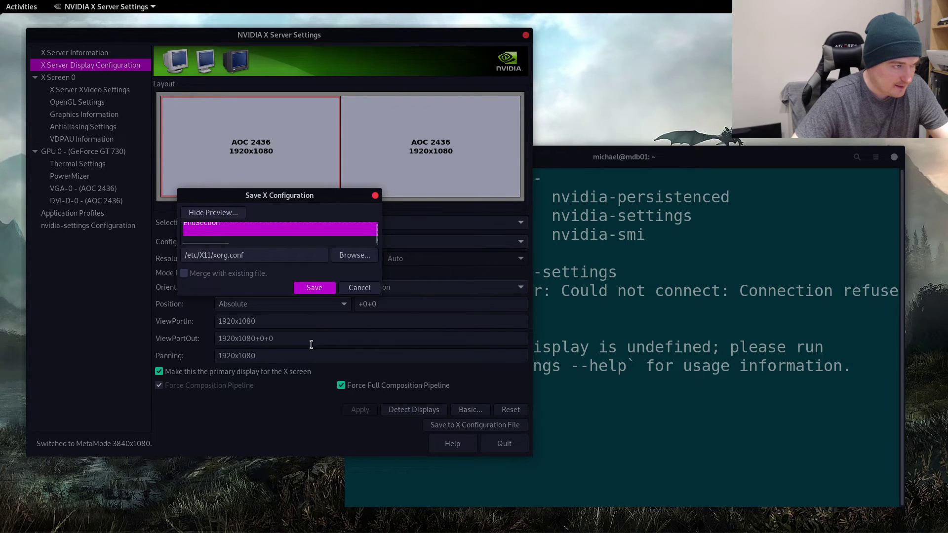
{"action": "right_click", "coordinate": [264, 231]}
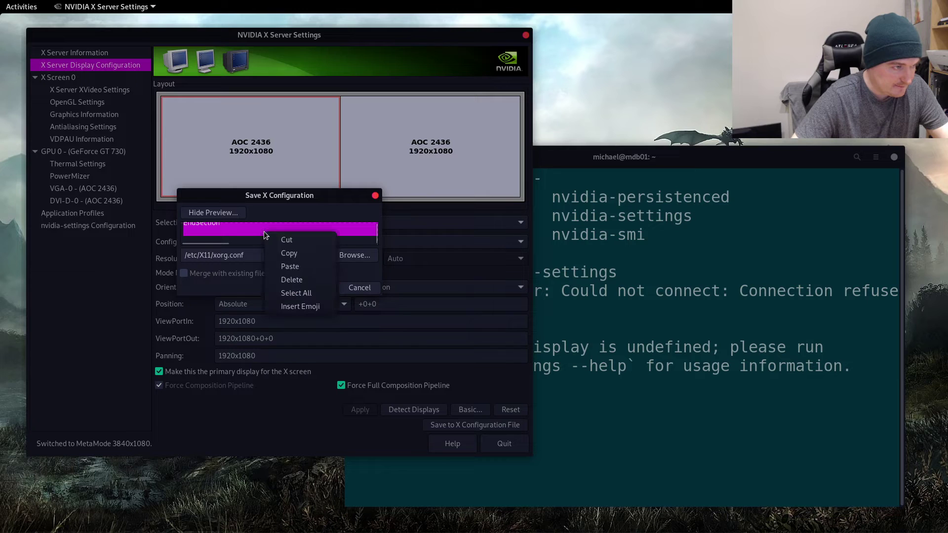
{"action": "left_click", "coordinate": [285, 253]}
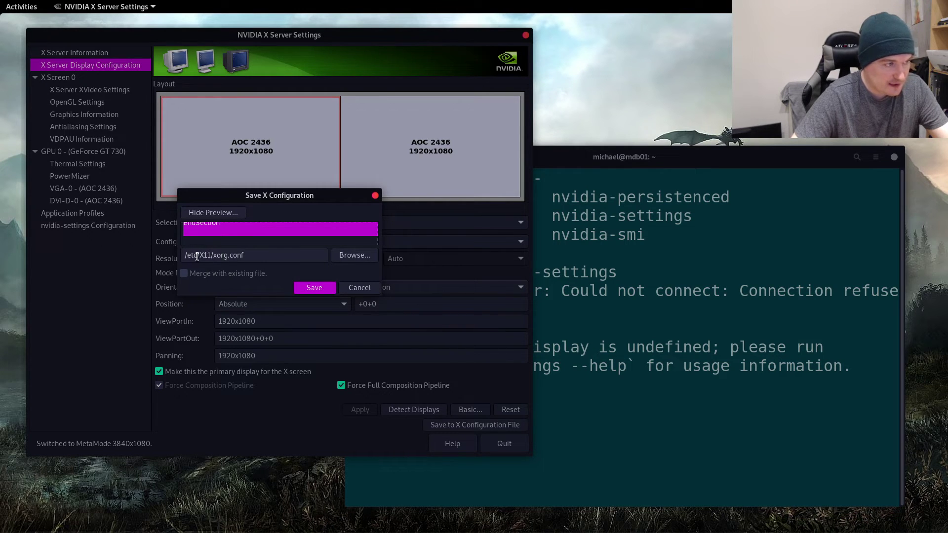
Open a new /etc/X11/xorg.conf with vi as root, set paste mode and enter insert mode
{"action": "left_click", "coordinate": [647, 402]}
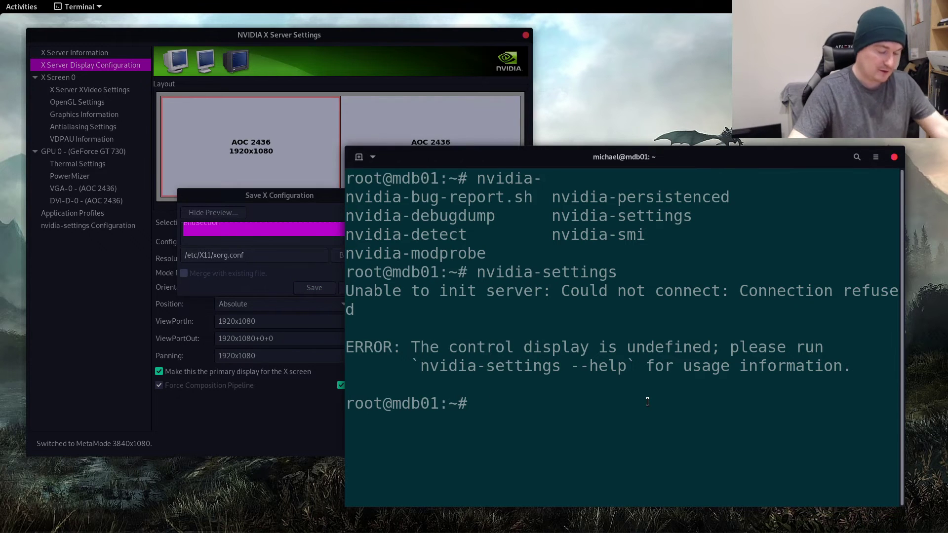
{"action": "type", "text": "vi"}
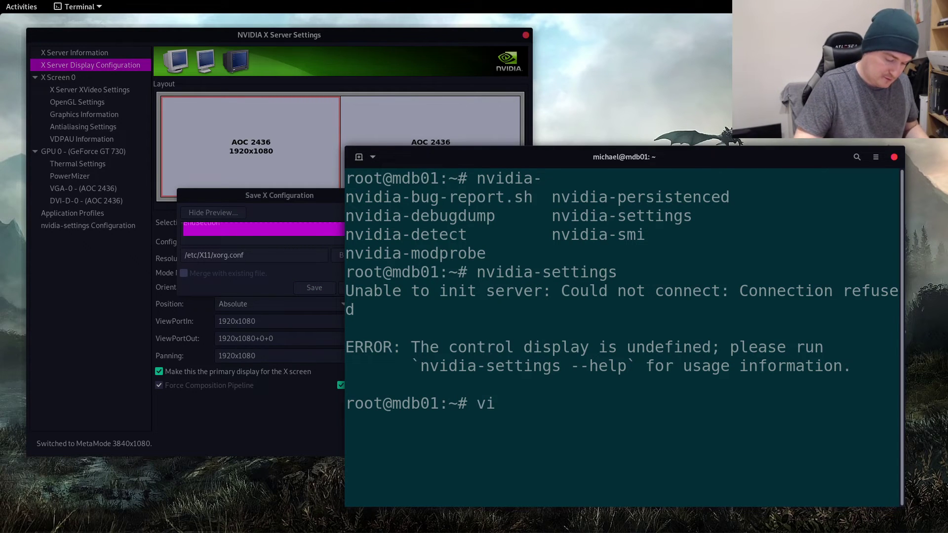
{"action": "type", "text": " /etc/X"}
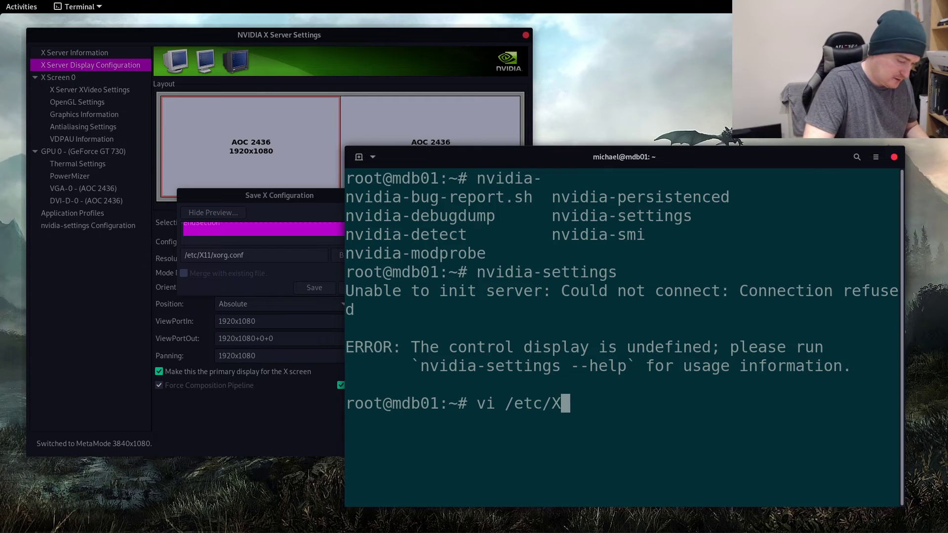
{"action": "type", "text": "11/x"}
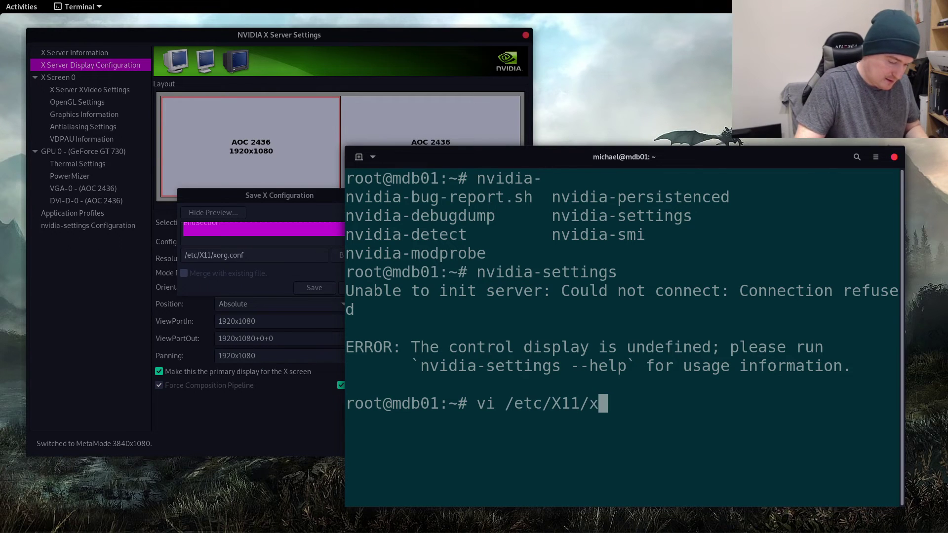
{"action": "type", "text": "org.conf"}
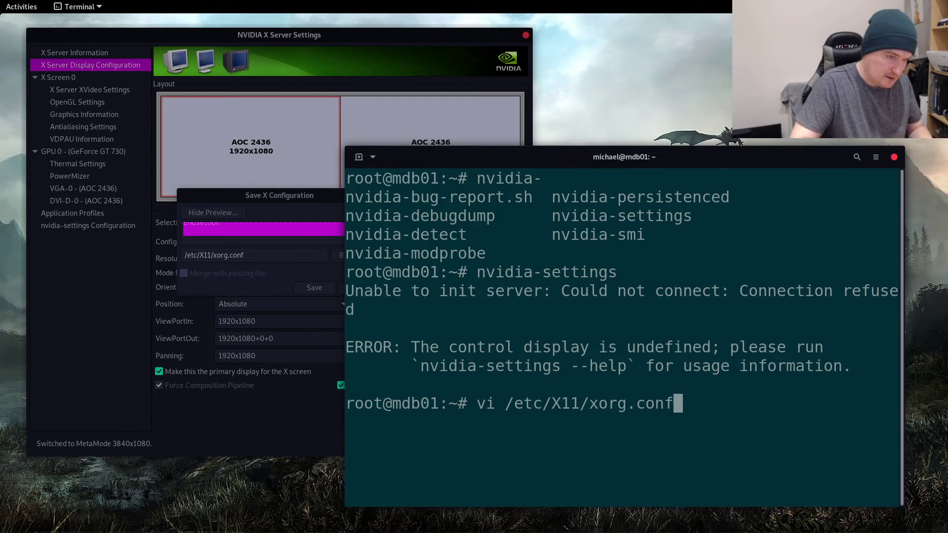
{"action": "key", "text": "Return"}
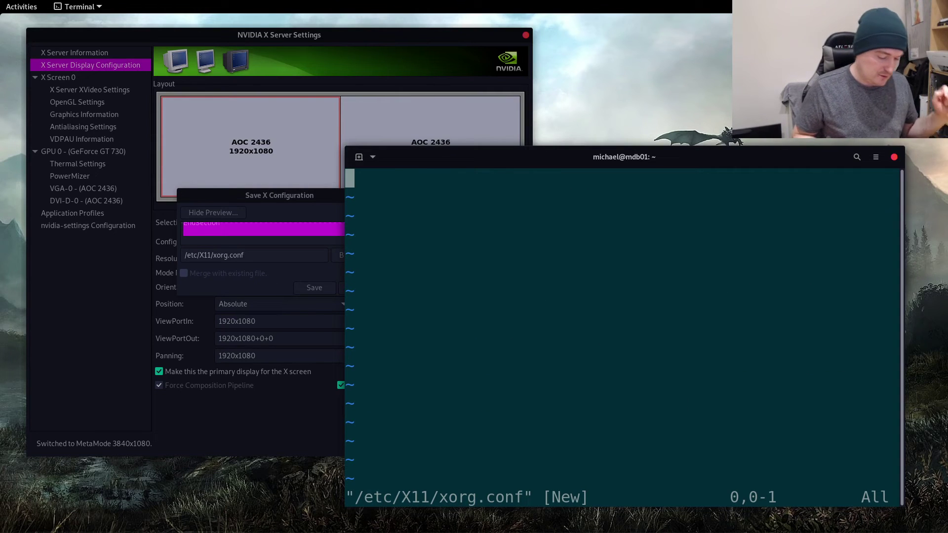
{"action": "type", "text": ":set"}
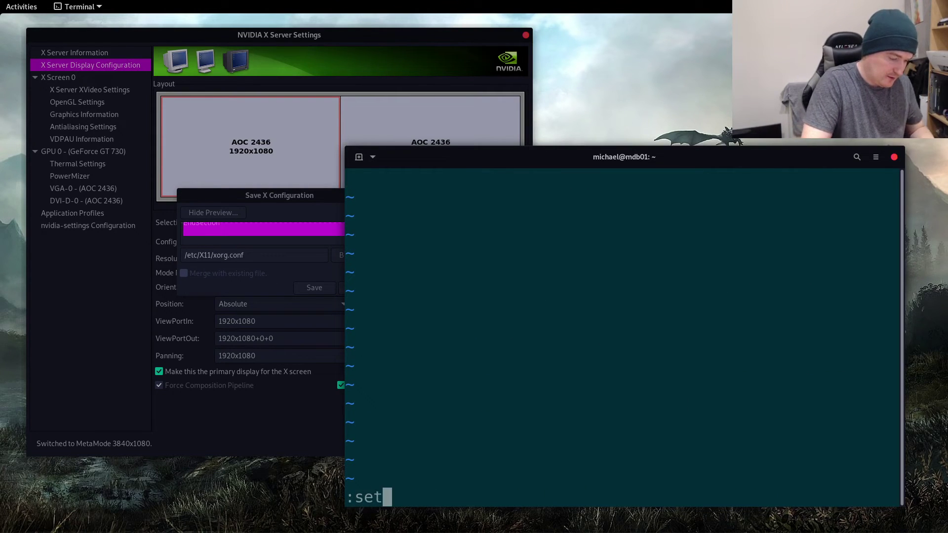
{"action": "type", "text": " paste"}
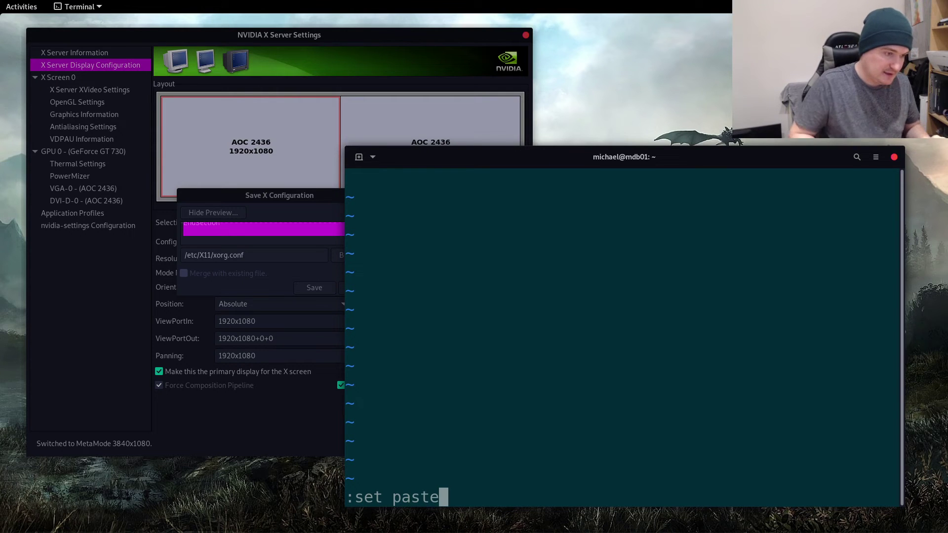
{"action": "key", "text": "Return"}
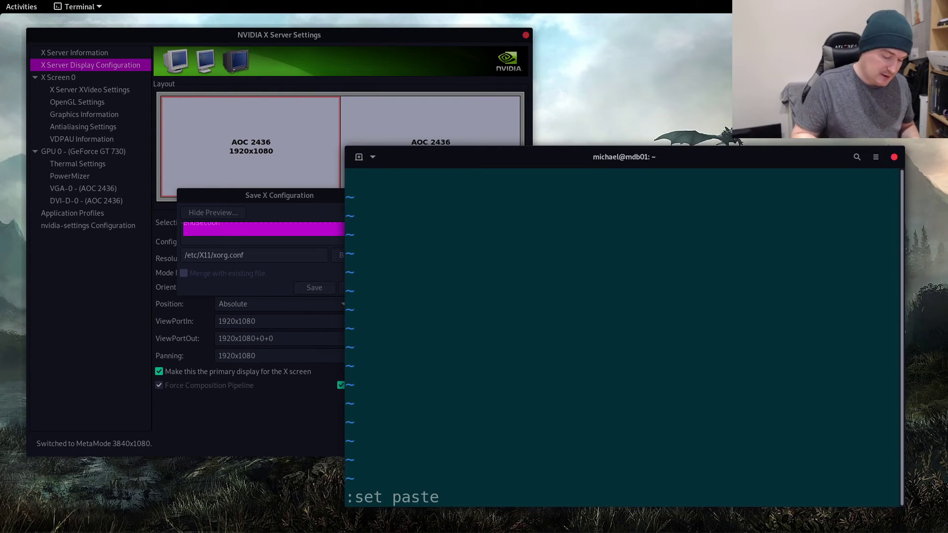
{"action": "key", "text": "i"}
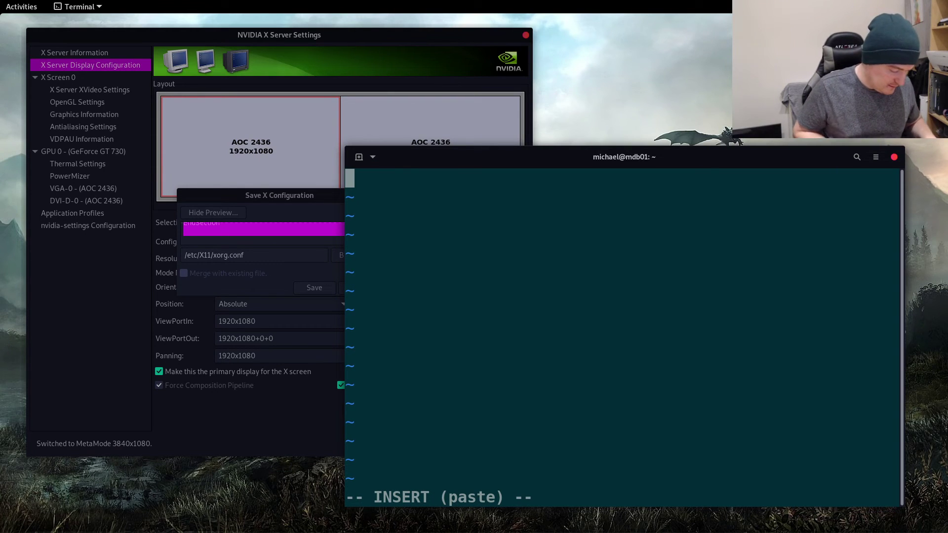
Paste the NVIDIA configuration into xorg.conf, review its sections, then save and quit vi
{"action": "key", "text": "ctrl+shift+v"}
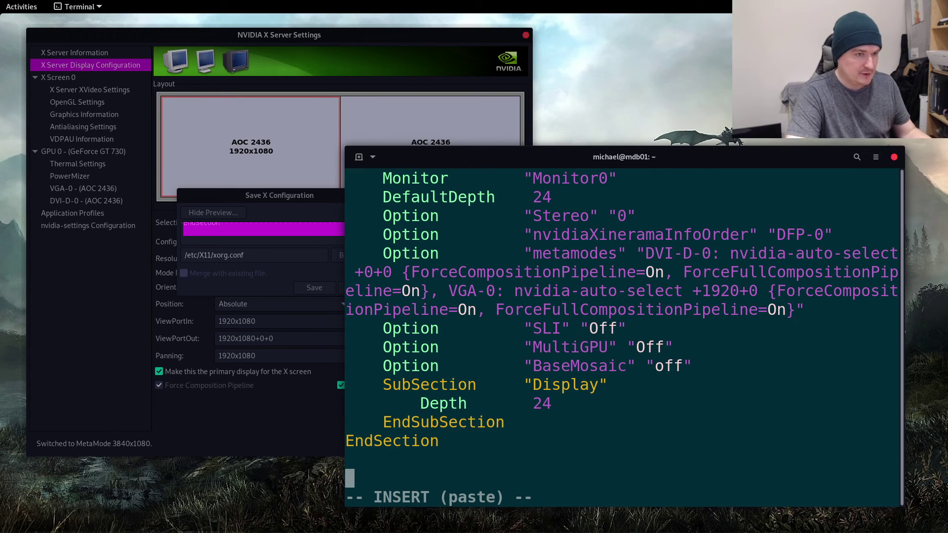
{"action": "scroll", "coordinate": [607, 348], "scroll_direction": "up", "scroll_amount": 6}
{"action": "scroll", "coordinate": [607, 348], "scroll_direction": "up", "scroll_amount": 8}
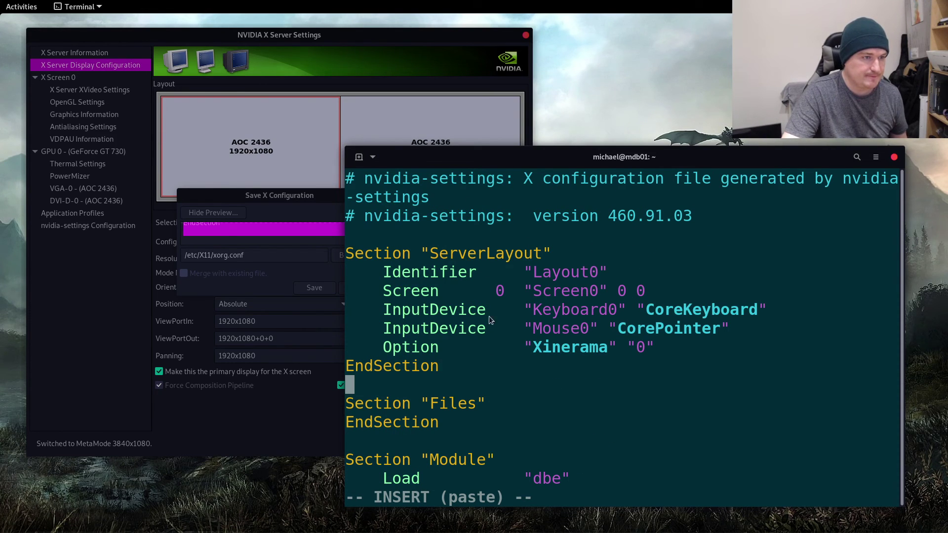
{"action": "scroll", "coordinate": [488, 324], "scroll_direction": "down", "scroll_amount": 20}
{"action": "scroll", "coordinate": [487, 328], "scroll_direction": "up", "scroll_amount": 10}
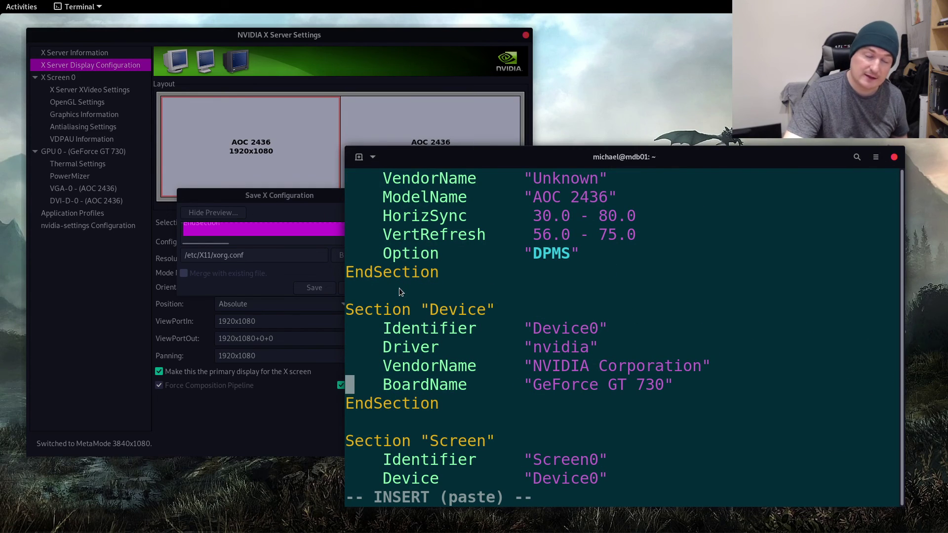
{"action": "scroll", "coordinate": [617, 394], "scroll_direction": "down", "scroll_amount": 10}
{"action": "scroll", "coordinate": [612, 385], "scroll_direction": "up", "scroll_amount": 20}
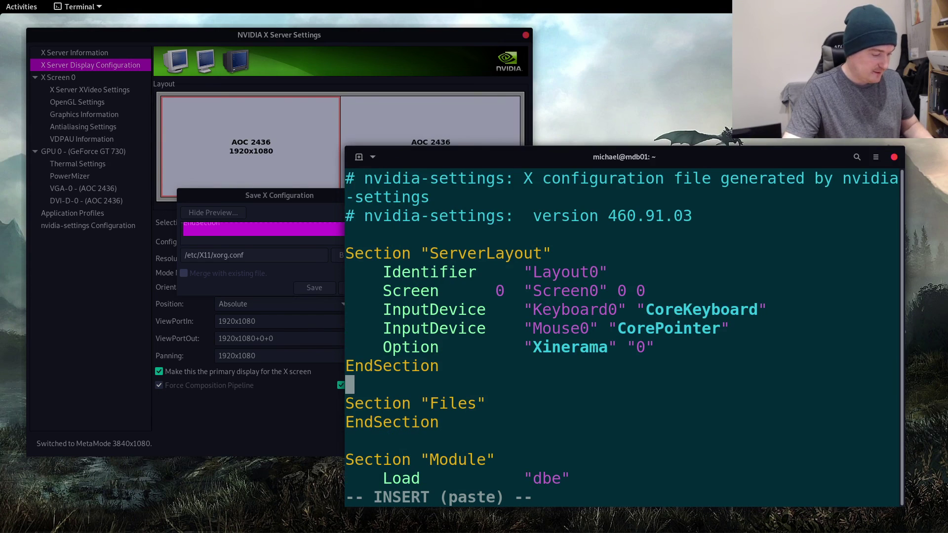
{"action": "key", "text": "Escape"}
{"action": "key", "text": "shift+z"}
{"action": "key", "text": "shift+z"}
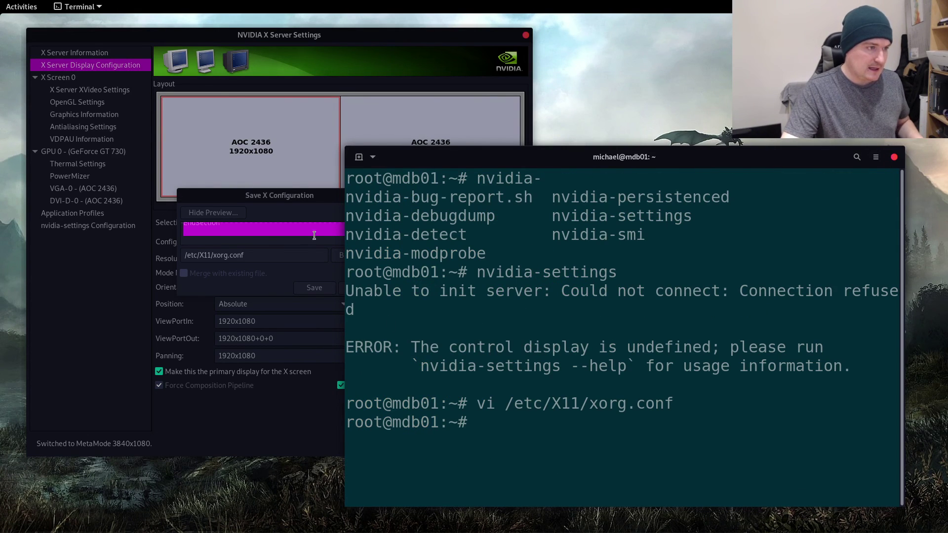
Cancel the Save X Configuration dialog in NVIDIA X Server Settings
{"action": "key", "text": "alt+Tab"}
{"action": "left_click", "coordinate": [362, 285]}
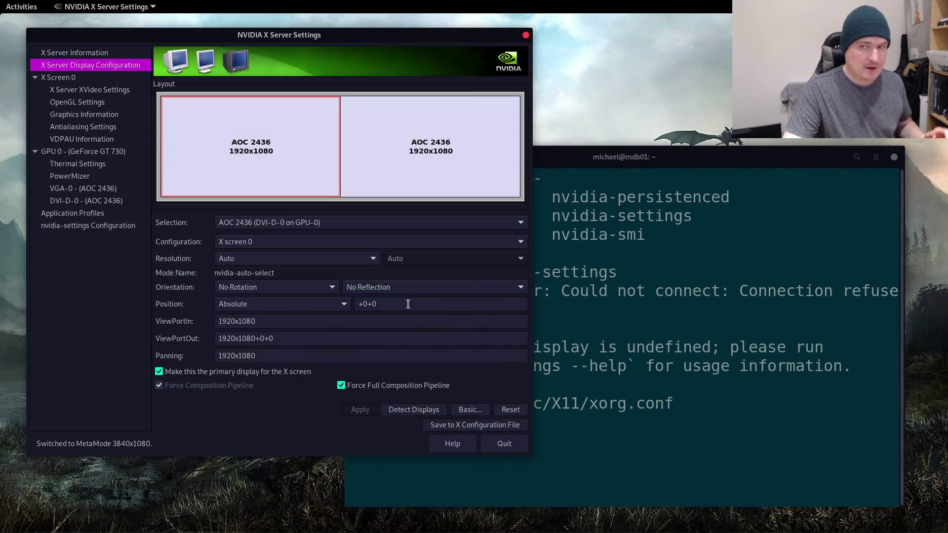